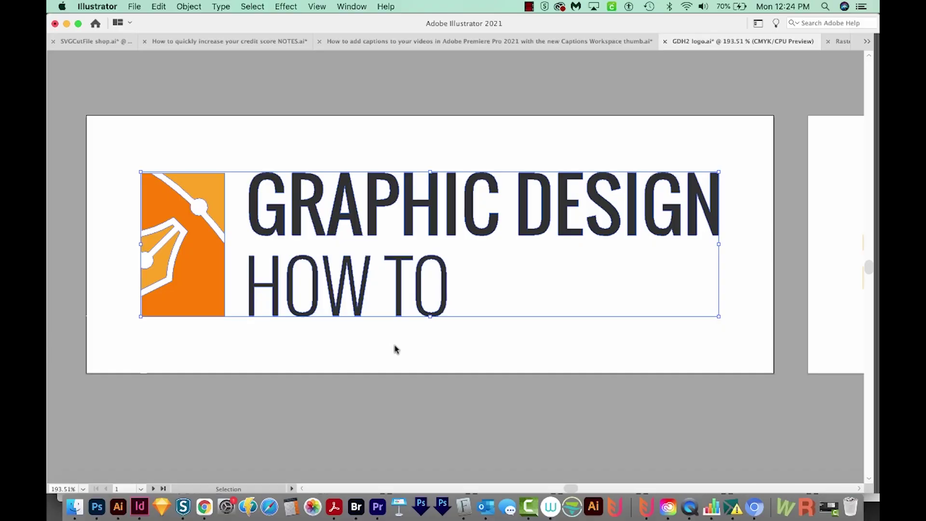
# - In Outline view, pen-draw a closed shape with a curved right side beside HOW TO, then return to Preview
pyautogui.press('super+y')
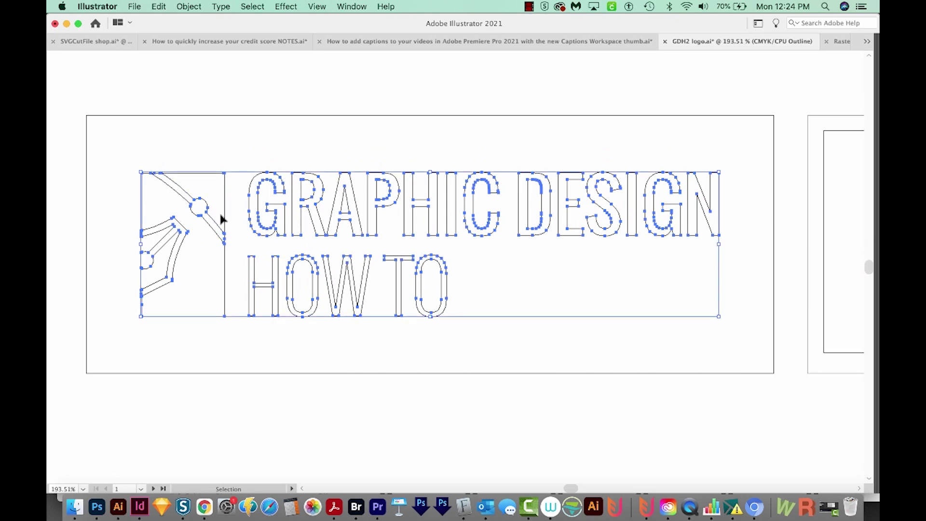
pyautogui.click(447, 271)
pyautogui.press('p')
pyautogui.click(496, 290)
pyautogui.click(495, 169)
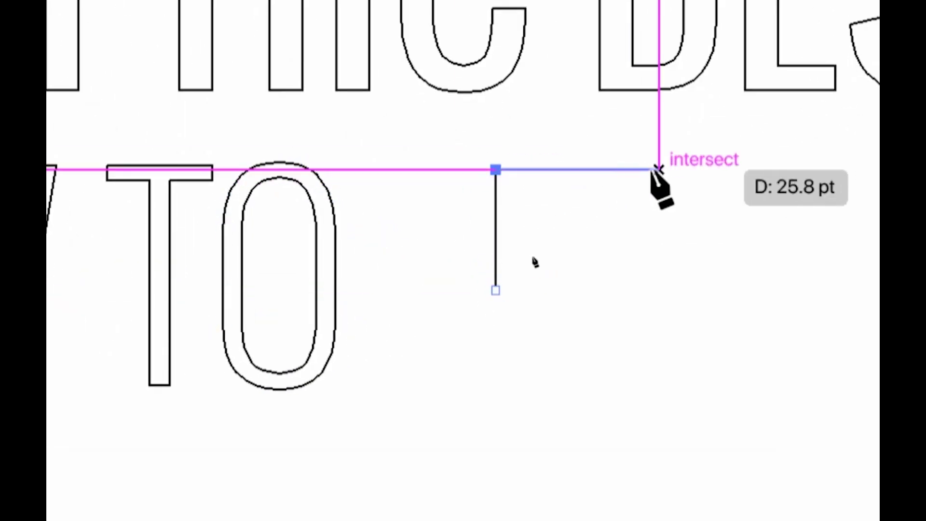
pyautogui.click(658, 169)
pyautogui.moveTo(716, 216)
pyautogui.mouseDown()
pyautogui.moveTo(724, 273)
pyautogui.moveTo(716, 270)
pyautogui.mouseUp()
pyautogui.moveTo(658, 323); pyautogui.dragTo(657, 367)
pyautogui.click(717, 400)
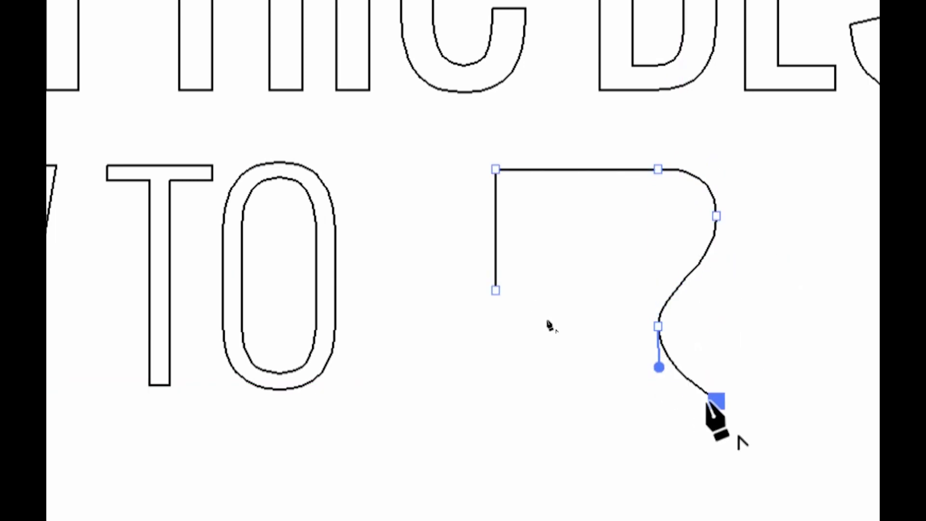
pyautogui.click(495, 401)
pyautogui.click(496, 290)
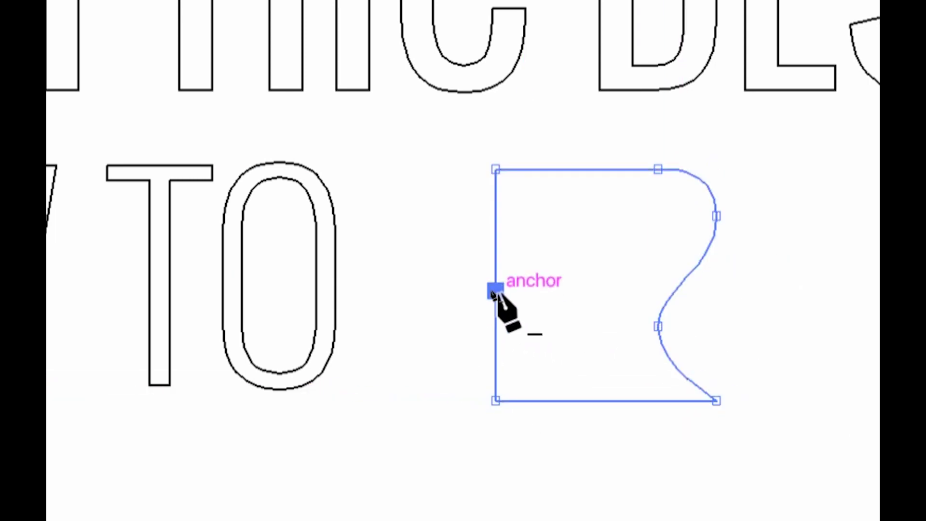
pyautogui.press('super+y')
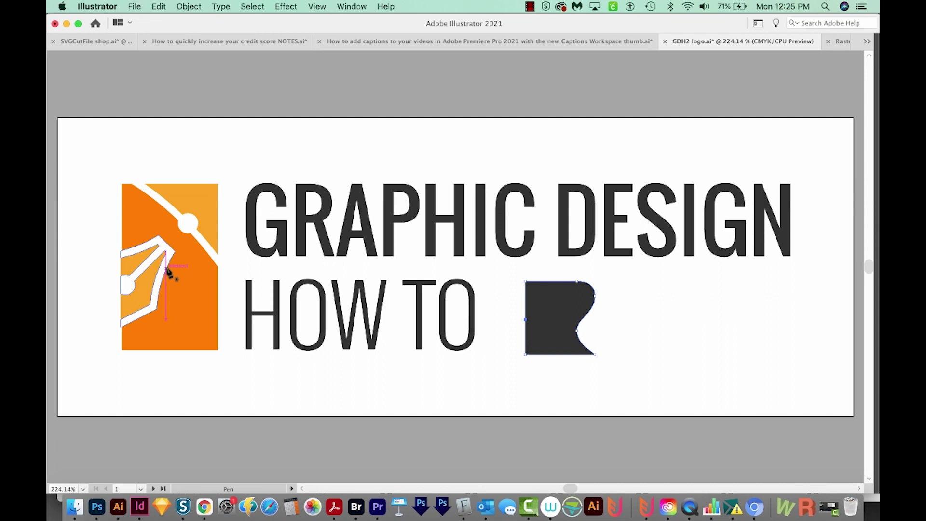
# - Zoom in closely on the pen-nib icon, then fit all artboards in the window
pyautogui.press('z')
pyautogui.moveTo(138, 276); pyautogui.dragTo(207, 211)
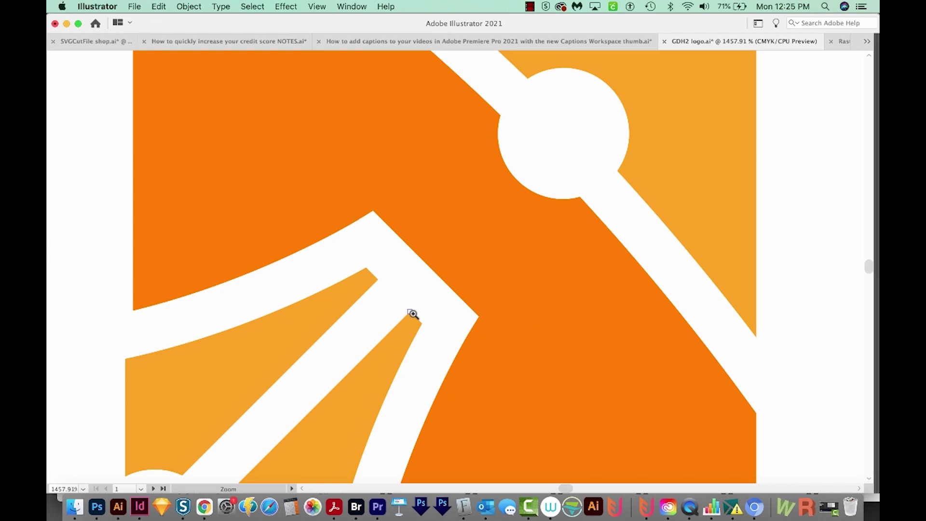
pyautogui.press('super+0')
# - Scale the vector logo up from its lower-left corner, then zoom into the rasterized logo artboard
pyautogui.press('v')
pyautogui.moveTo(332, 283); pyautogui.dragTo(79, 458)
pyautogui.press('z')
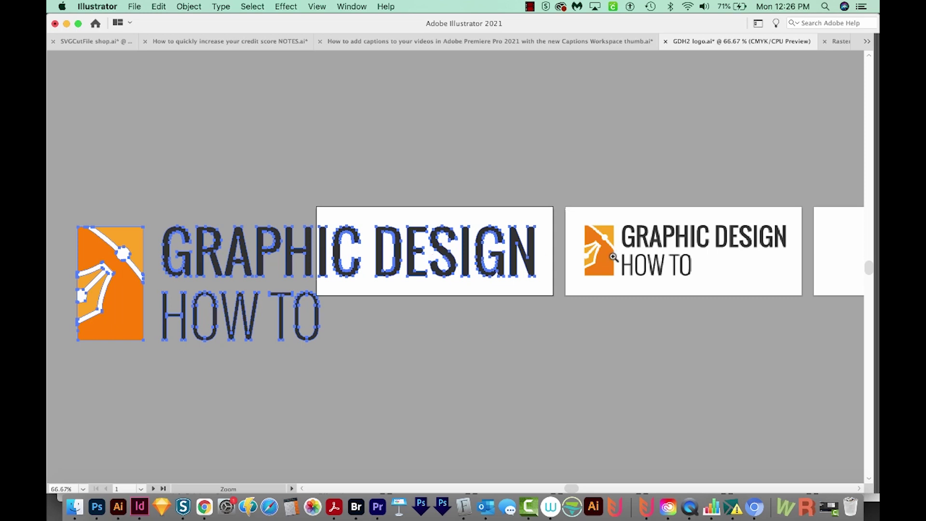
pyautogui.moveTo(636, 274); pyautogui.dragTo(704, 267)
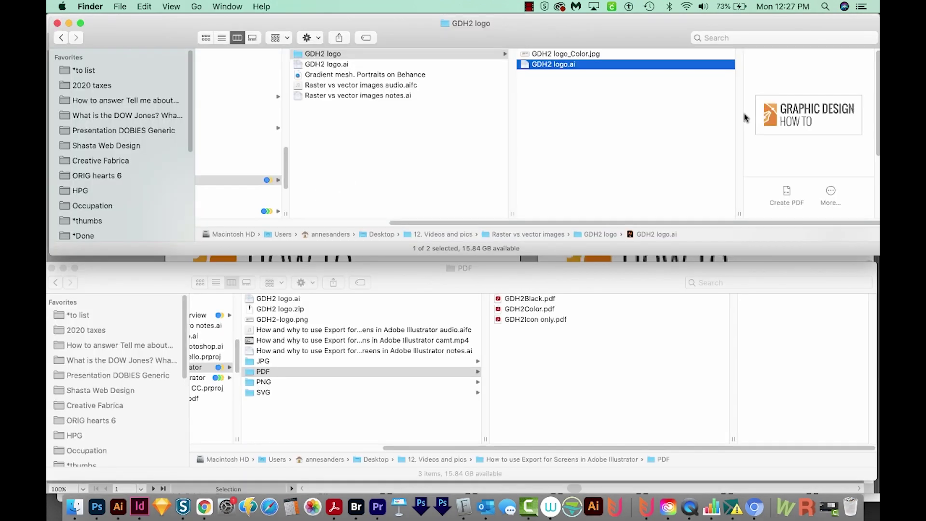
# - Quick Look GDH2 logo.ai and GDH2 logo_Color.jpg in Finder, then switch back to Illustrator
pyautogui.press('space')
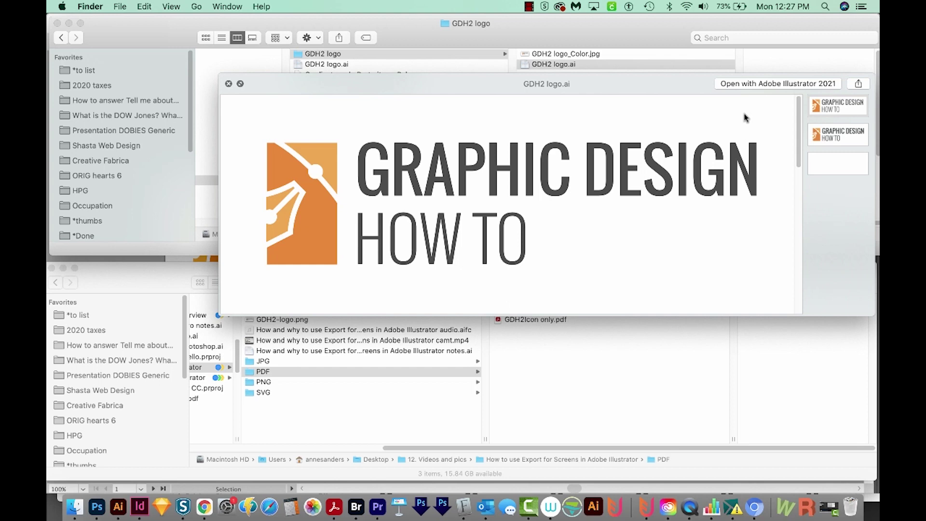
pyautogui.press('space')
pyautogui.press('Up')
pyautogui.press('space')
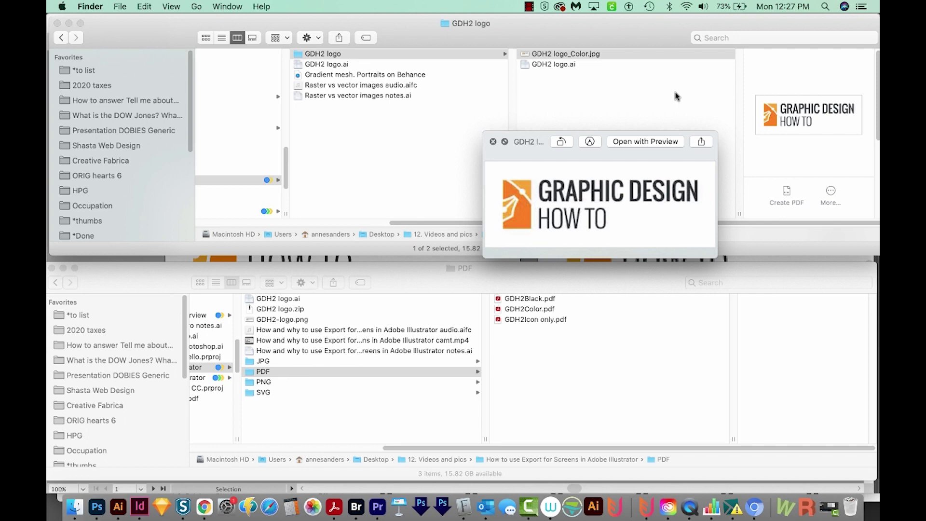
pyautogui.press('super+Tab')
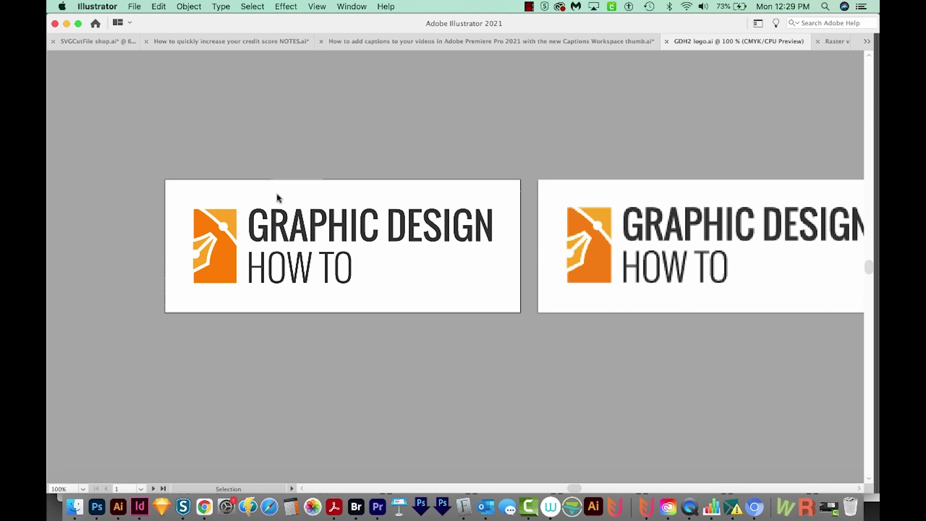
# - Show Illustrator's hidden toolbars and panels again
pyautogui.press('Tab')
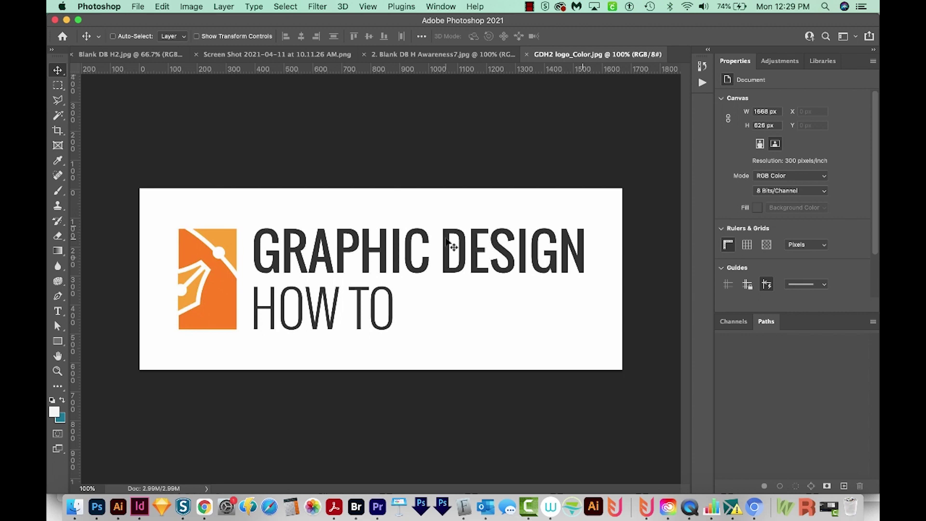
# - Scrubby-zoom deep into the orange icon's pixels, then the logo corner and H, fitting the image after each
pyautogui.press('z')
pyautogui.moveTo(223, 285); pyautogui.dragTo(349, 221)
pyautogui.moveTo(471, 198); pyautogui.dragTo(375, 291)
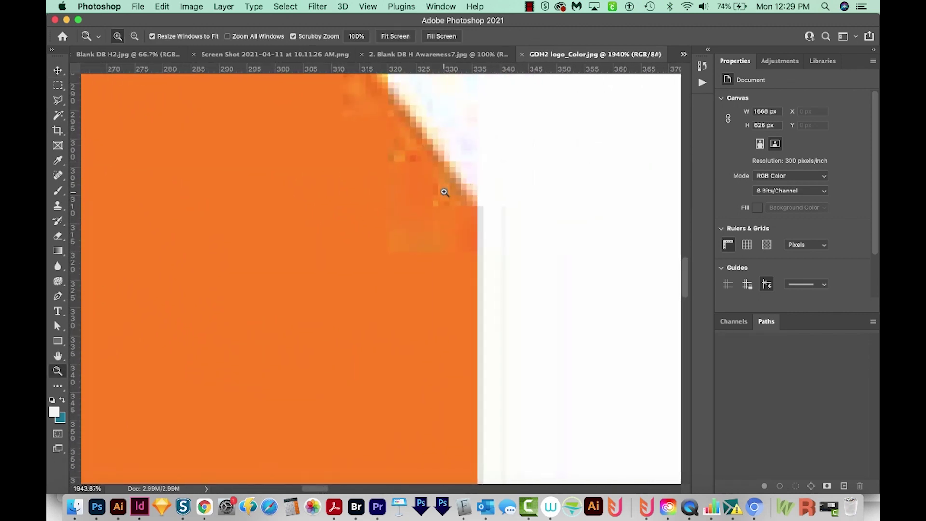
pyautogui.moveTo(444, 192); pyautogui.dragTo(533, 172)
pyautogui.press('super+0')
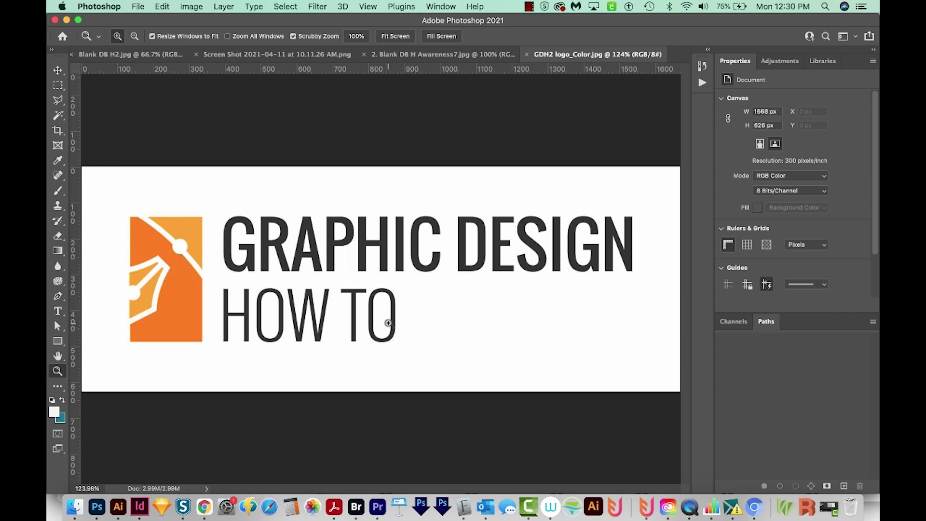
pyautogui.moveTo(183, 354); pyautogui.dragTo(560, 320)
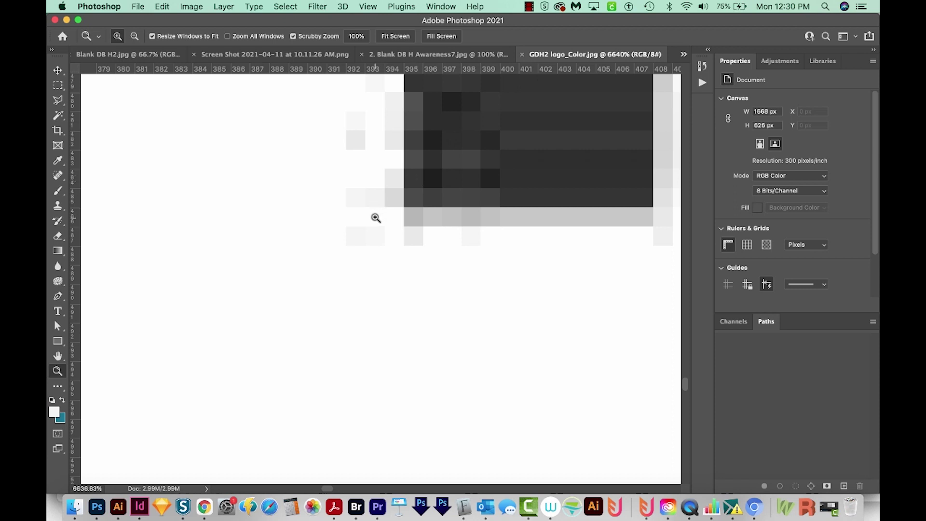
pyautogui.press('super+0')
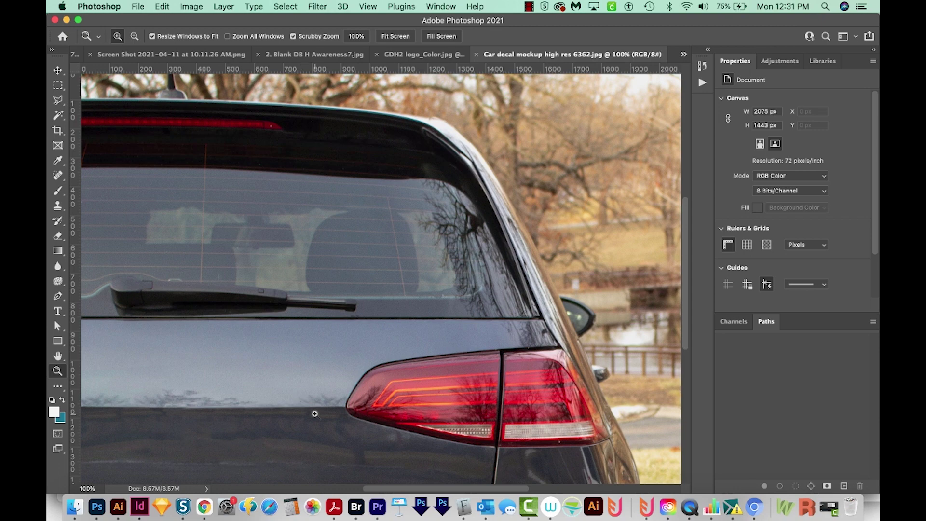
pyautogui.moveTo(331, 415); pyautogui.dragTo(517, 369)
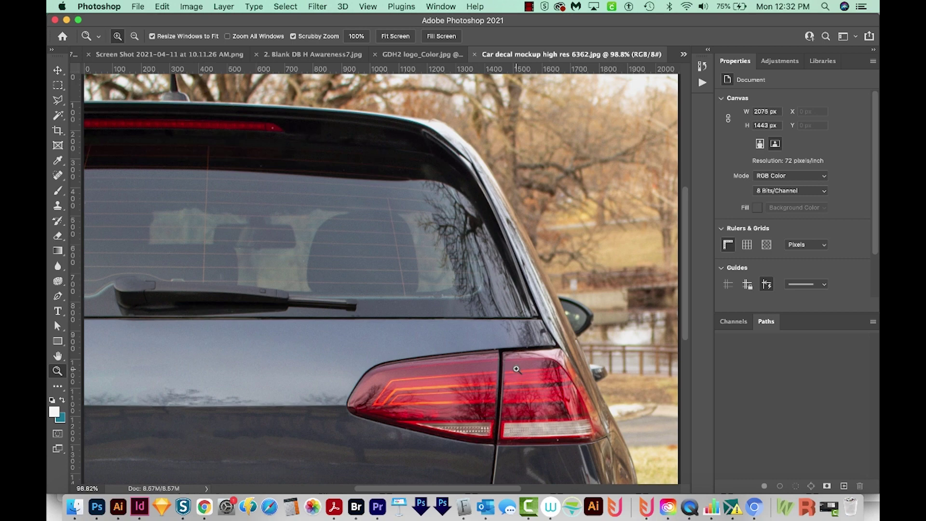
pyautogui.moveTo(396, 359); pyautogui.dragTo(578, 297)
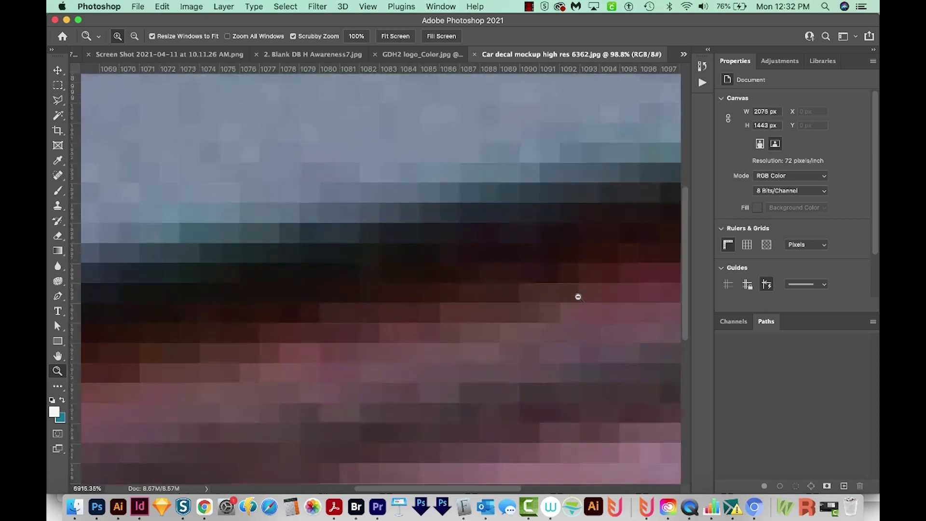
pyautogui.press('super+0')
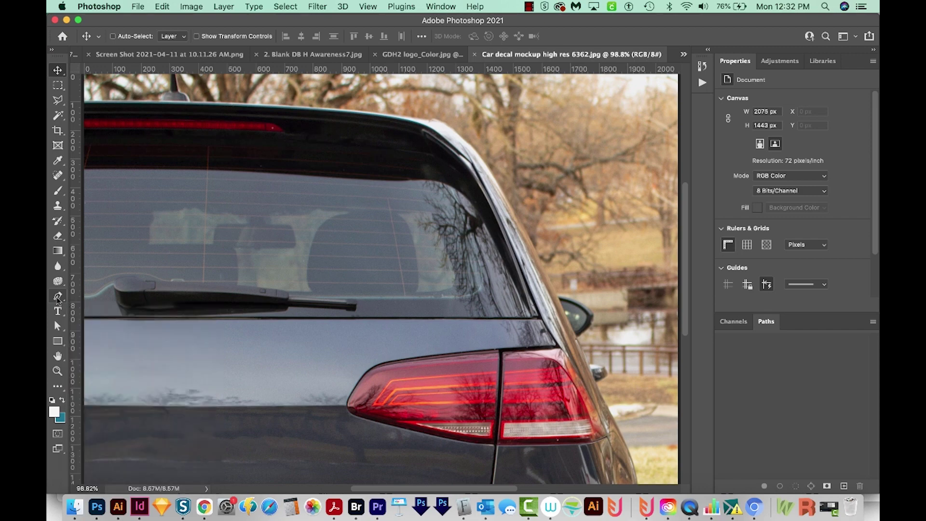
# - Switch between the Illustrator logo artboards and the Photoshop car photo, ending on Illustrator
pyautogui.click(118, 506)
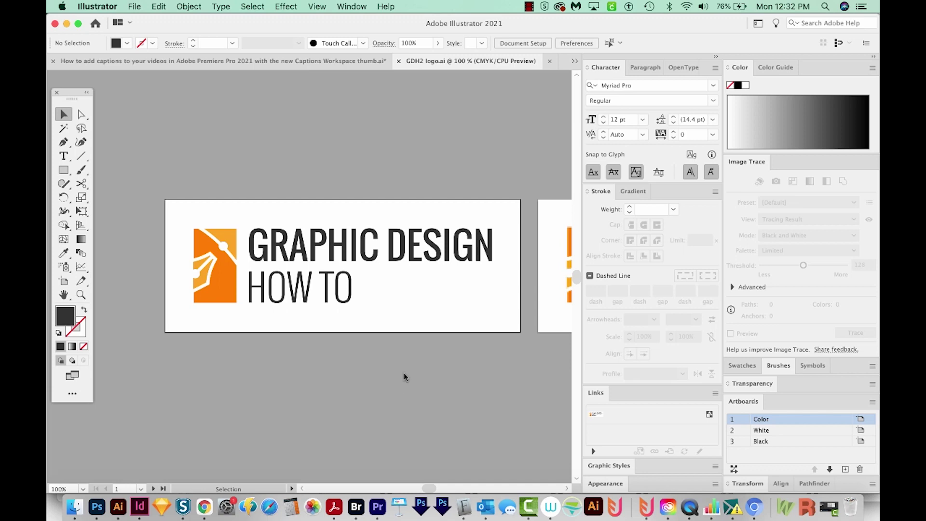
pyautogui.hscroll(5, 404, 377)
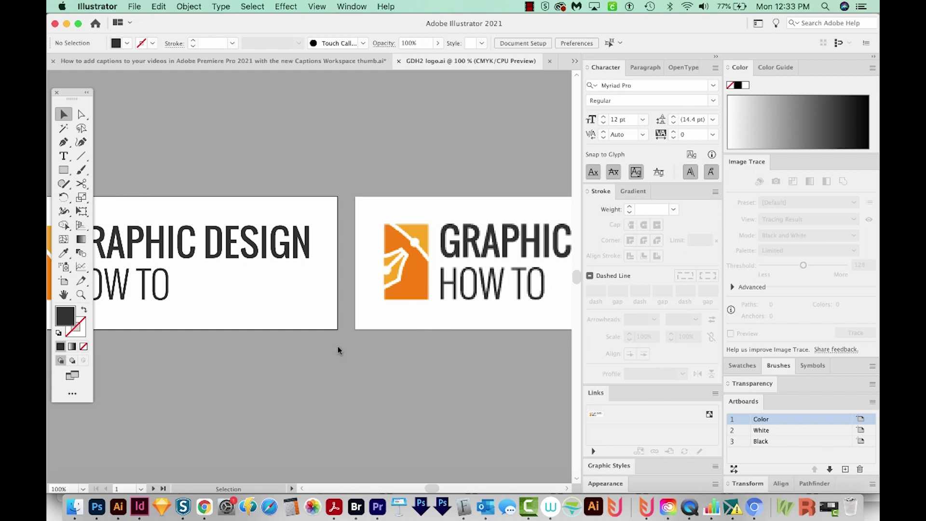
pyautogui.press('super+Tab')
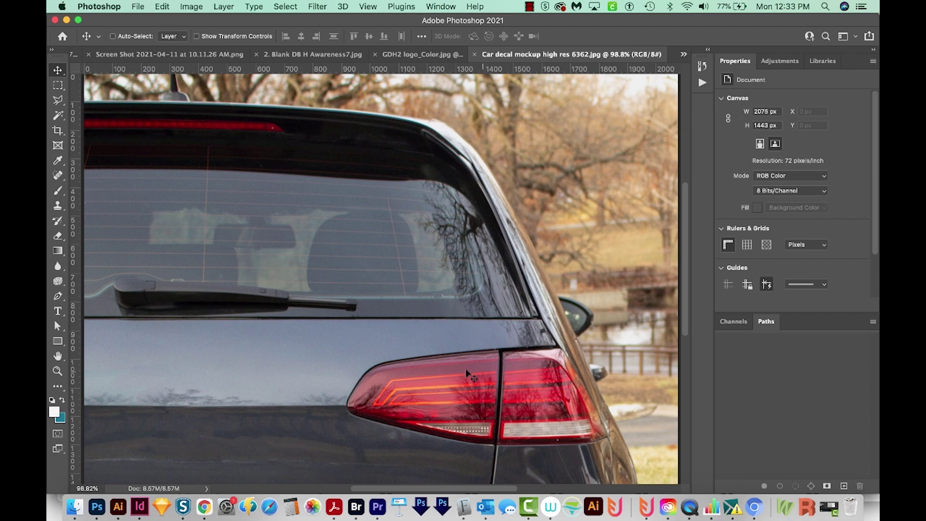
pyautogui.click(118, 506)
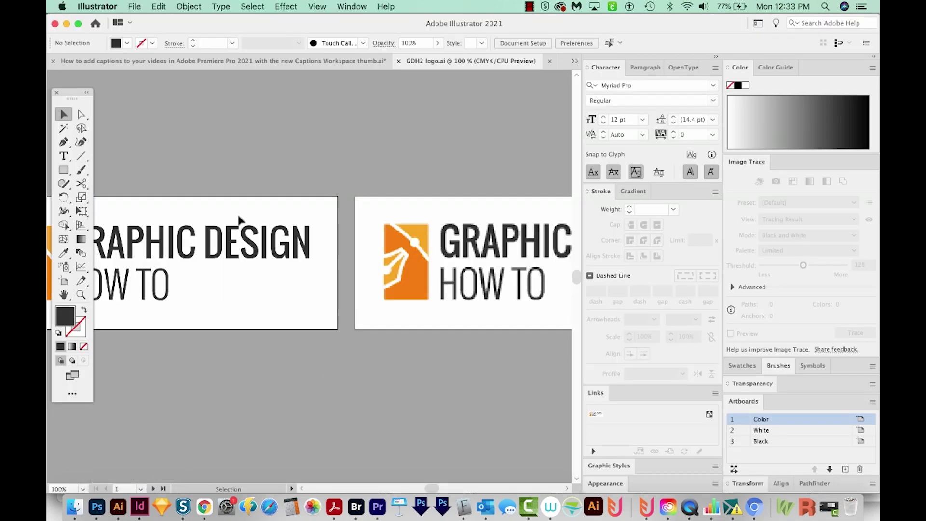
pyautogui.hscroll(-5, 297, 251)
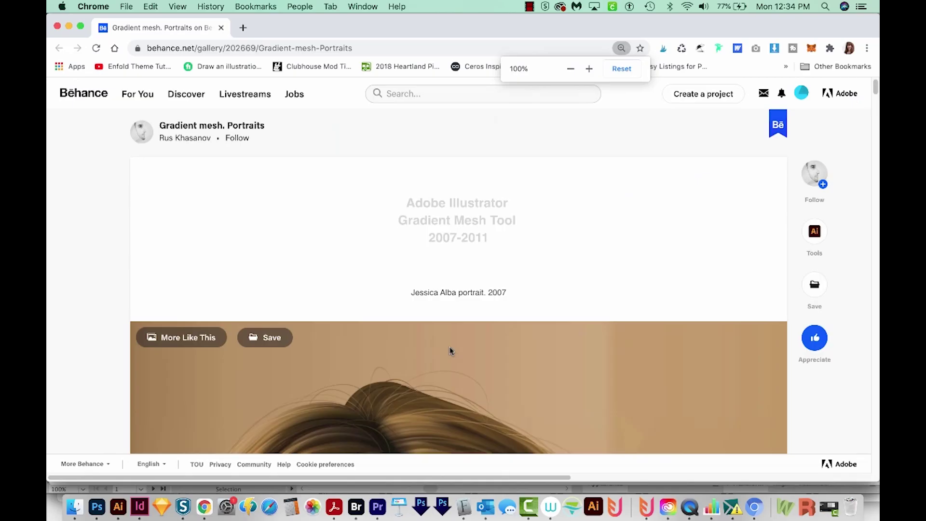
# - Scroll up and down the Behance page comparing the finished portrait with its blue gradient-mesh wireframe
pyautogui.scroll(-5, 458, 318)
pyautogui.scroll(-10, 453, 295)
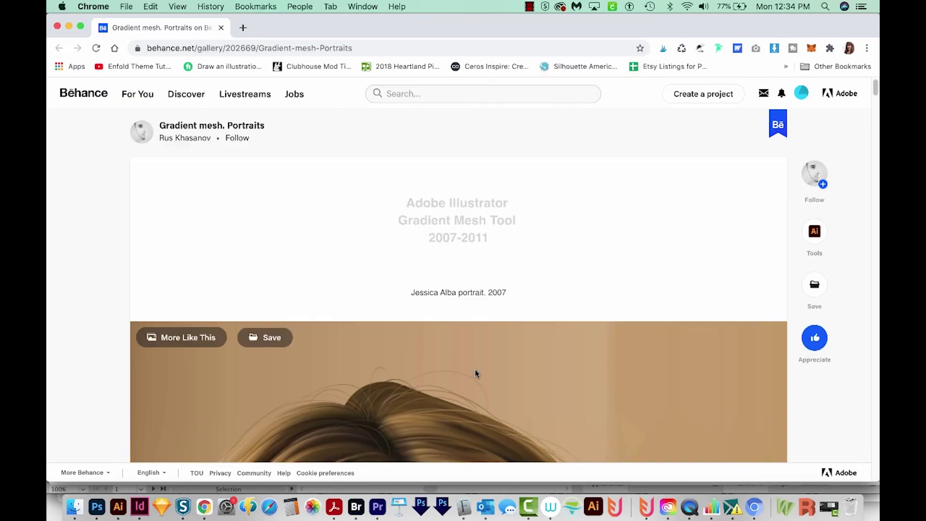
pyautogui.scroll(-5, 476, 372)
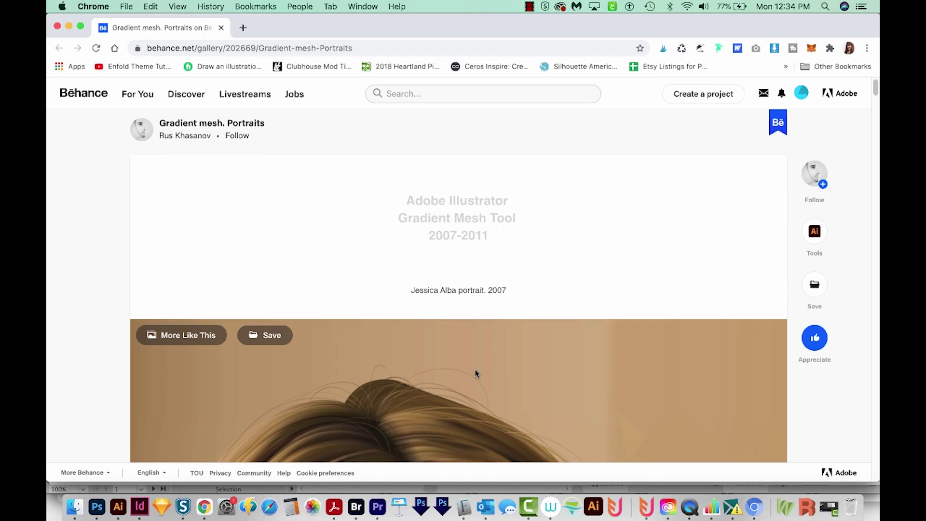
pyautogui.scroll(-15, 476, 373)
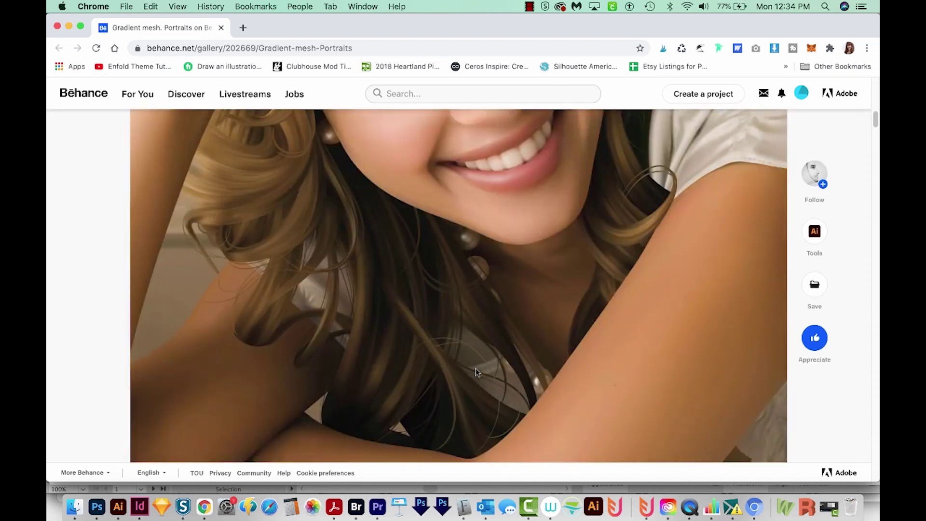
pyautogui.scroll(-4, 473, 368)
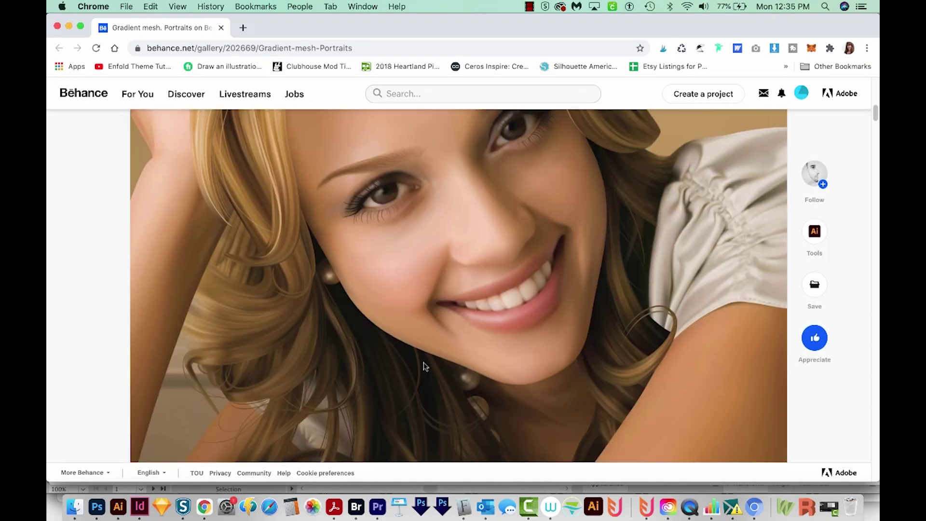
pyautogui.scroll(1, 404, 334)
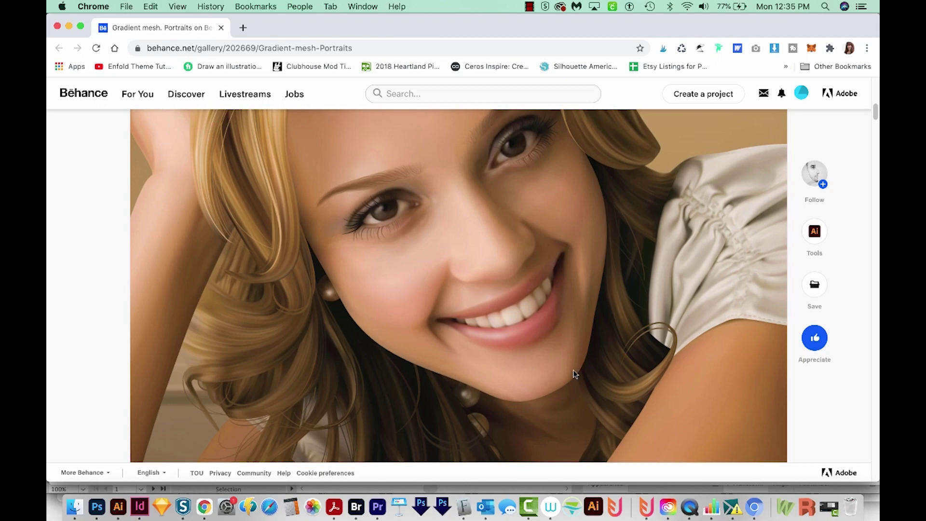
pyautogui.scroll(-8, 505, 396)
pyautogui.scroll(-7, 506, 393)
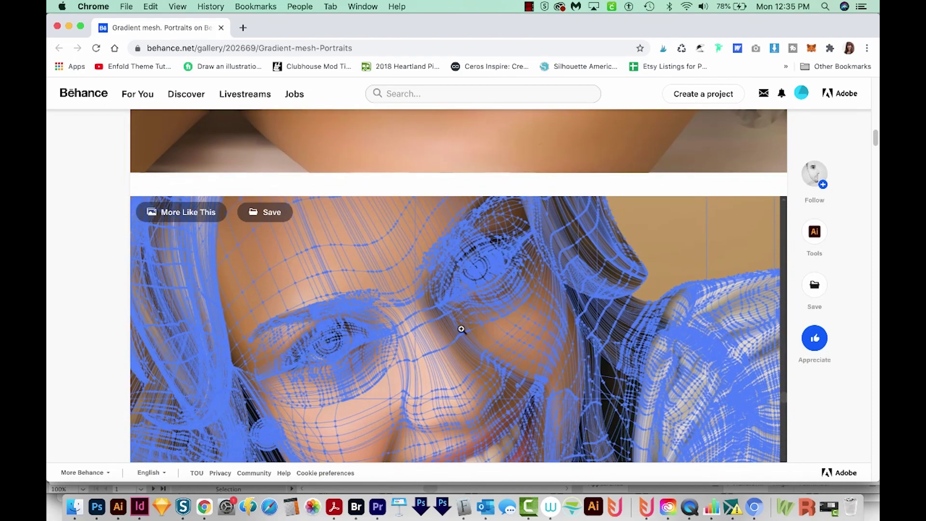
pyautogui.scroll(4, 457, 330)
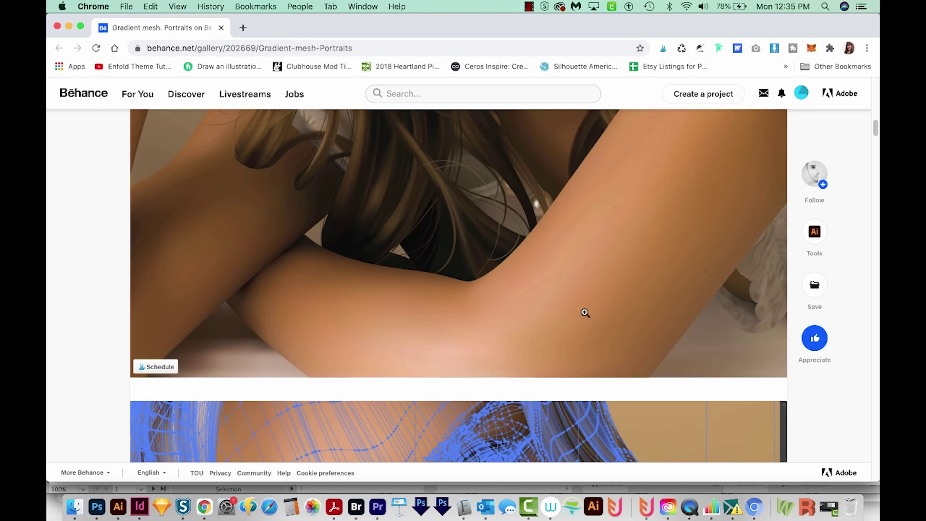
pyautogui.scroll(6, 540, 313)
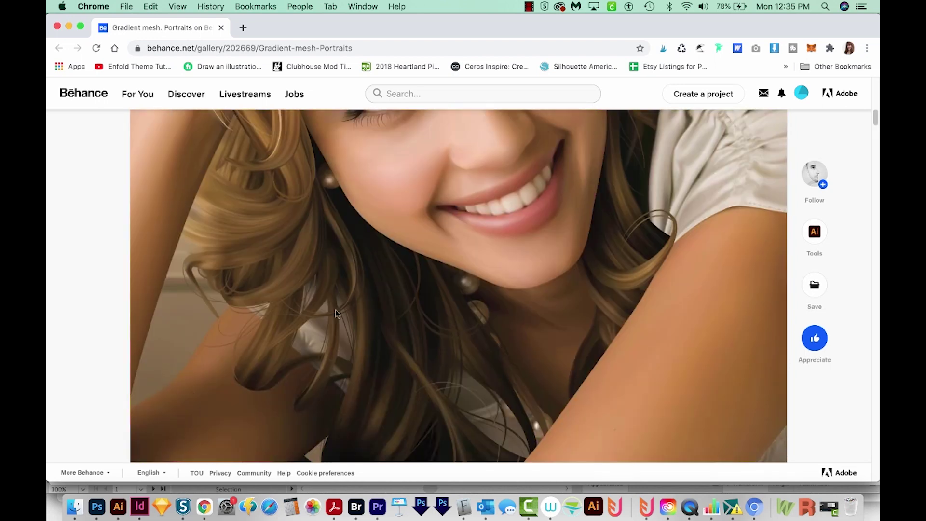
pyautogui.scroll(-1, 349, 308)
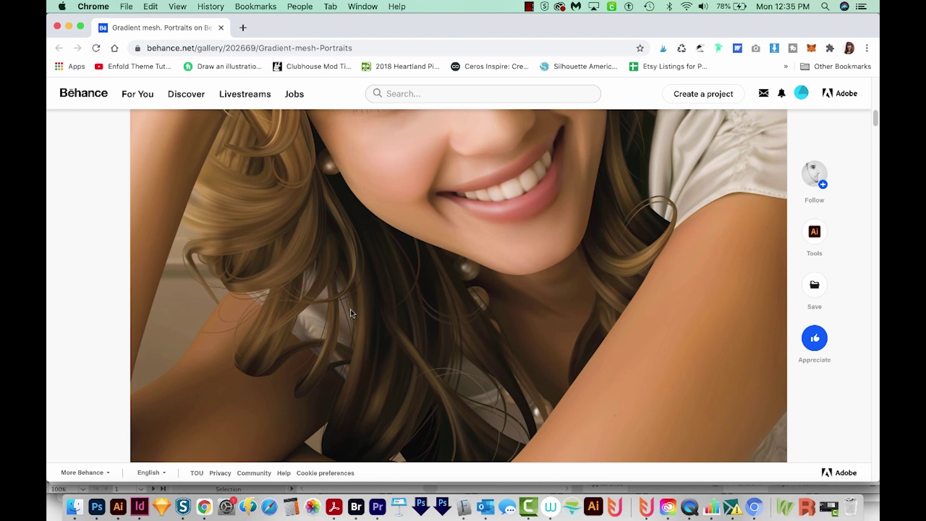
pyautogui.scroll(4, 350, 309)
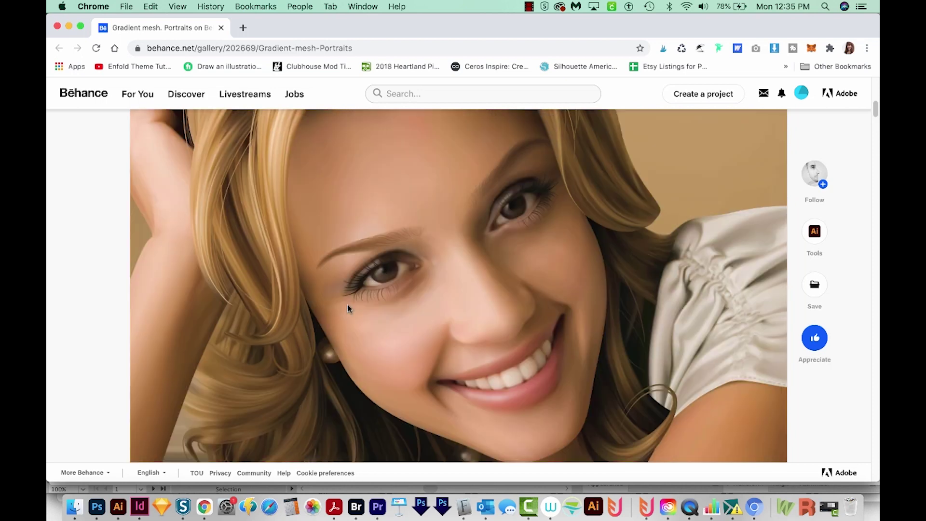